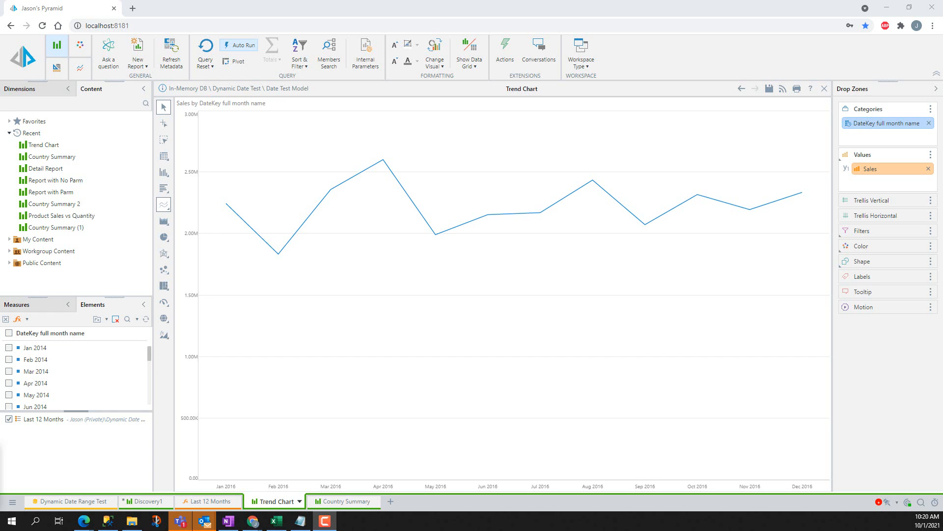
# Examine the Last 12 node's settings in the Last 12 Months list and return to the Trend Chart.
pyautogui.click(219, 506)
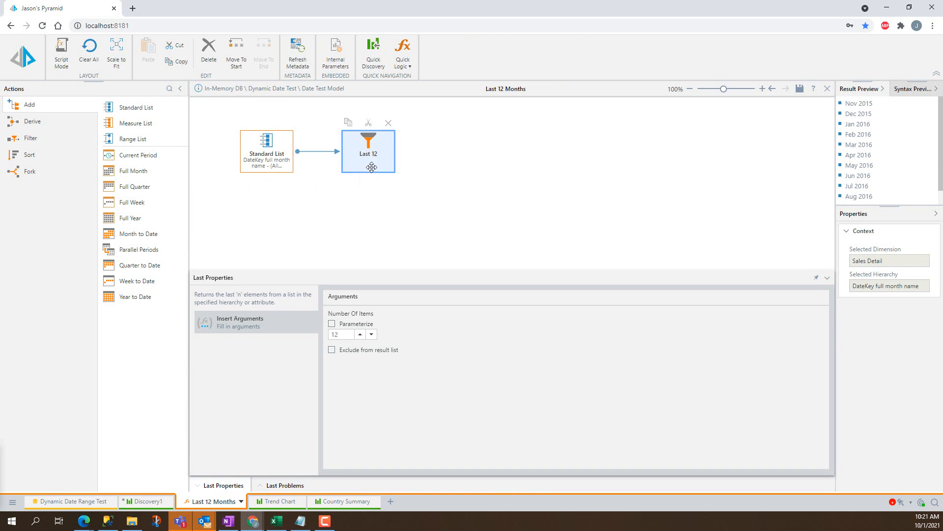
pyautogui.click(279, 502)
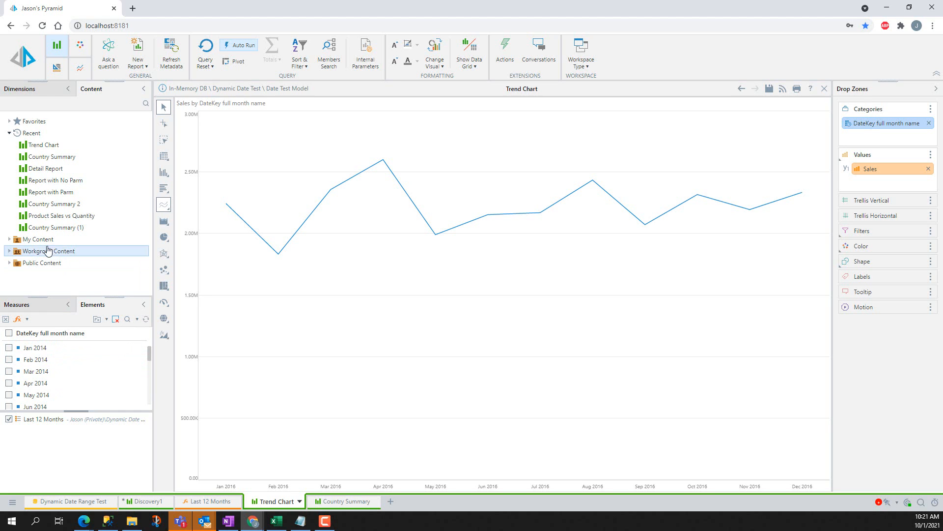
# Create a parameter from the DateKey full month name hierarchy under Sales Detail's Time Intelligence folder.
pyautogui.click(23, 88)
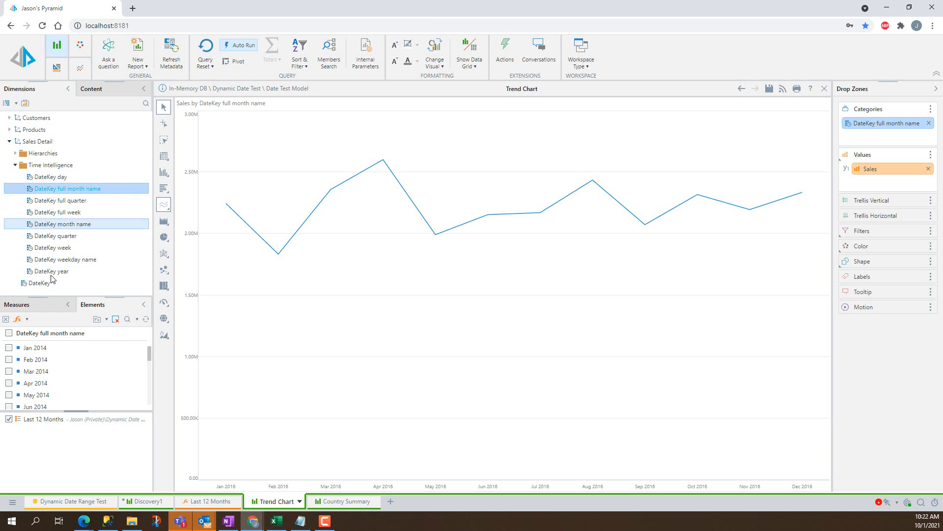
pyautogui.rightClick(66, 189)
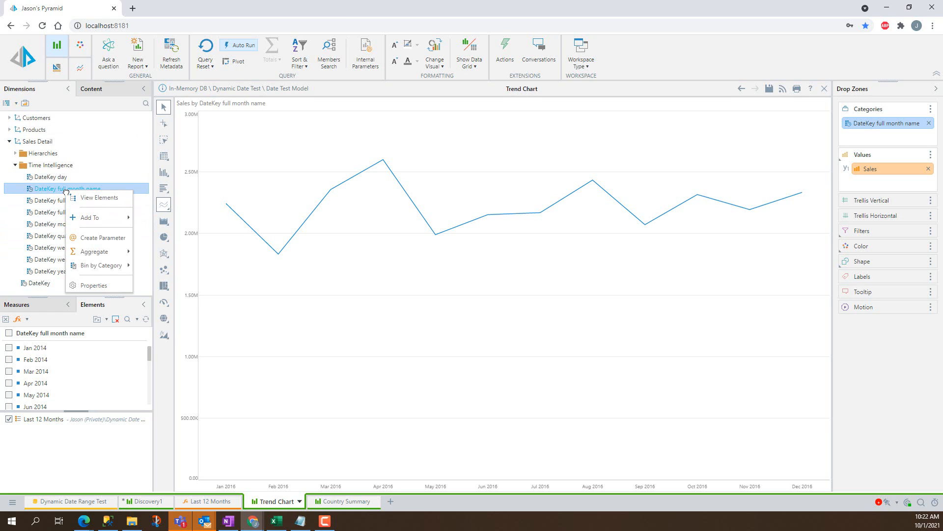
pyautogui.click(103, 238)
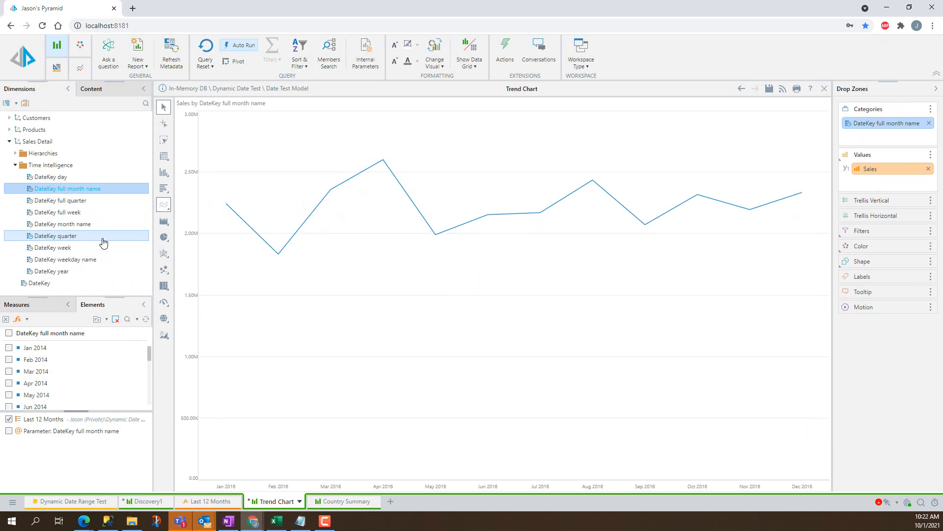
# Make the new DateKey full month name parameter shareable, saving it as "Month Parameter" in the Dynamic Date Test folder.
pyautogui.rightClick(62, 436)
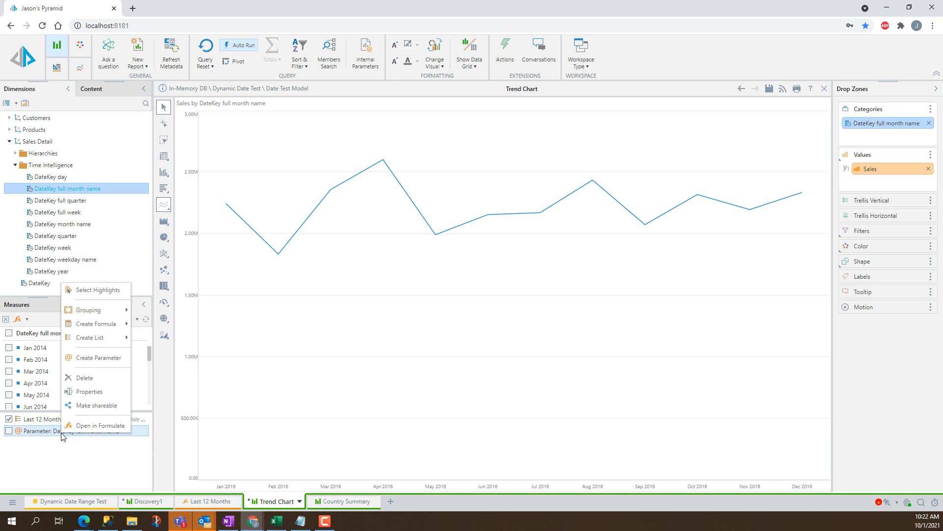
pyautogui.click(97, 411)
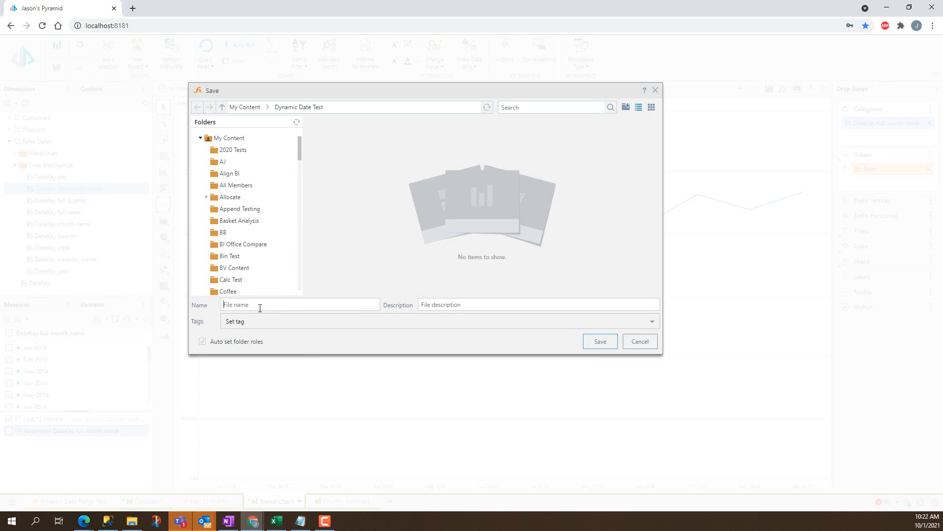
pyautogui.write('Month Parameter')
pyautogui.press('Return')
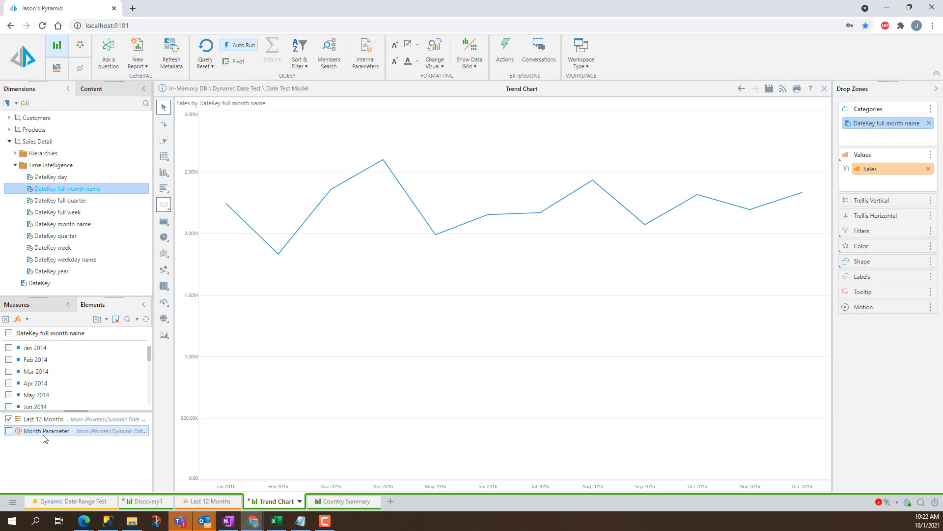
# Start a new custom list and replace its default Standard List node with a Range List node.
pyautogui.click(28, 320)
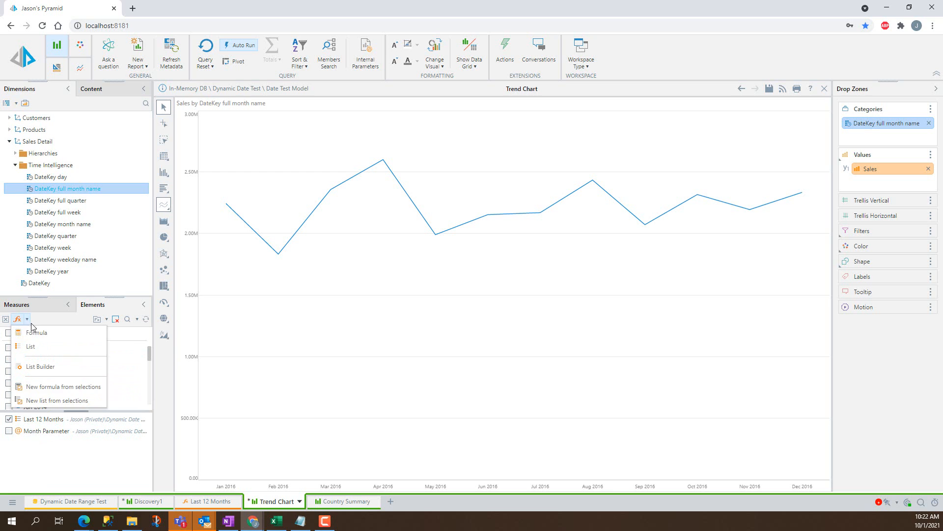
pyautogui.click(31, 348)
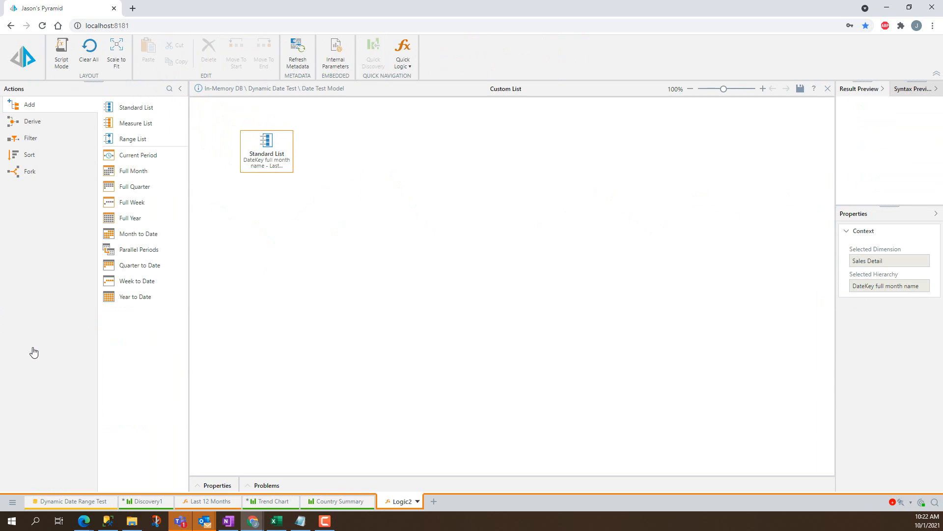
pyautogui.doubleClick(273, 154)
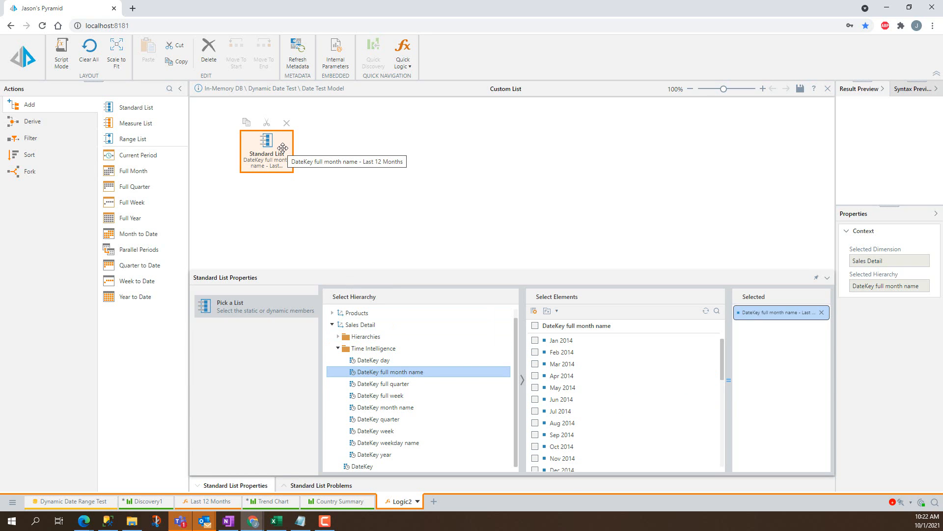
pyautogui.click(287, 122)
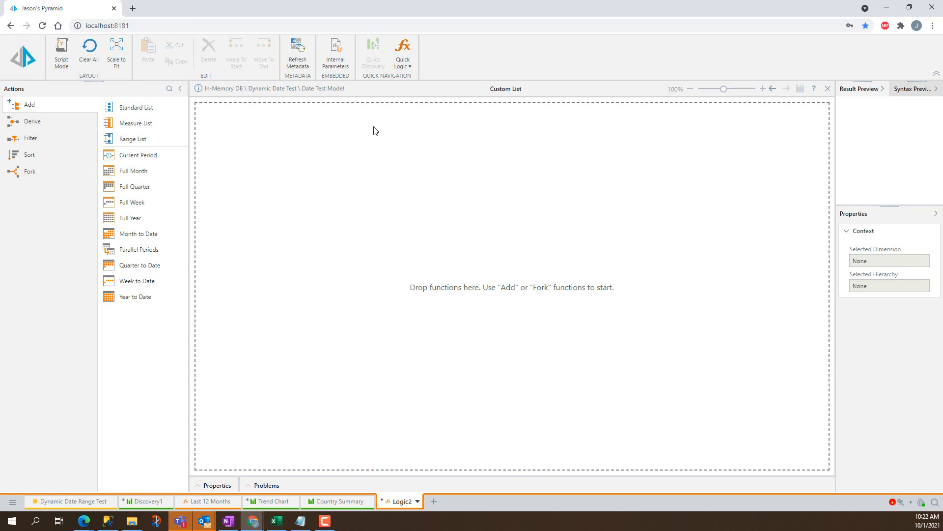
pyautogui.moveTo(125, 141); pyautogui.dragTo(265, 156)
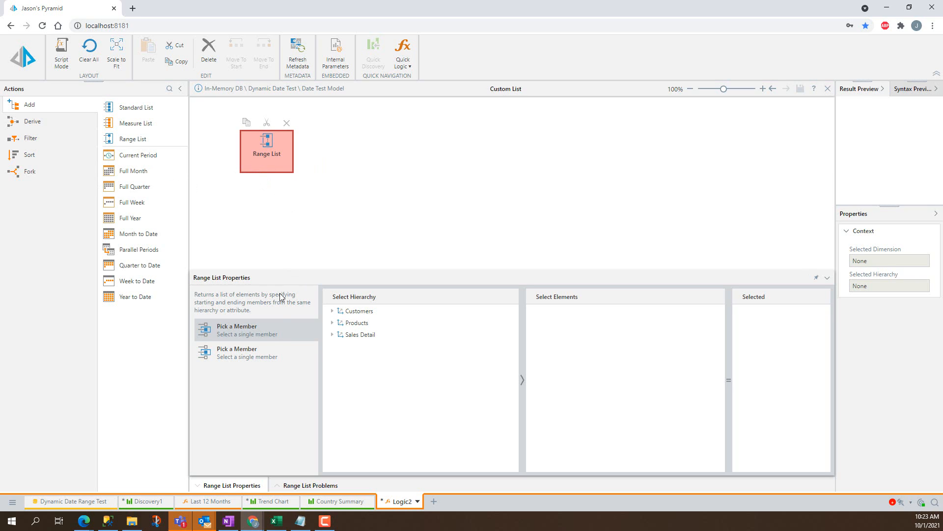
# Set the Range List's second member to Month Parameter from Sales Detail's DateKey full month name hierarchy, with custom elements shown as a list.
pyautogui.click(246, 356)
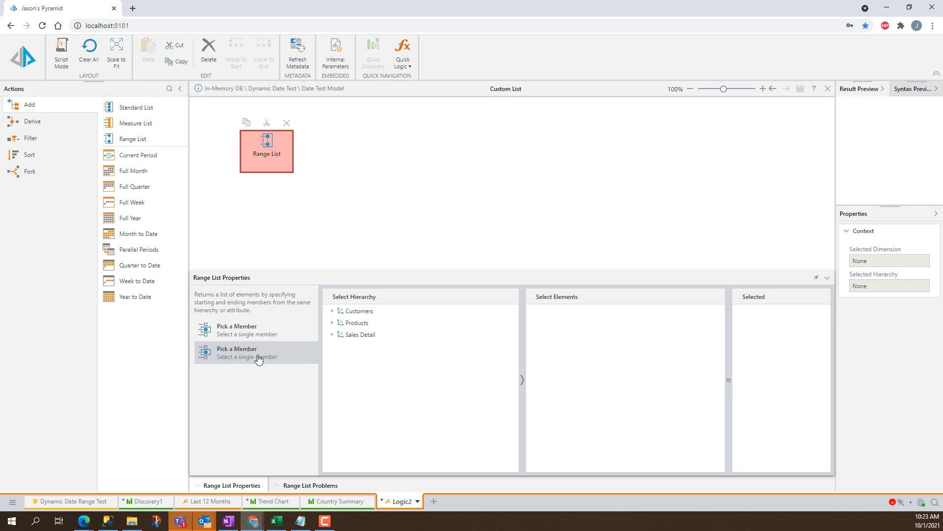
pyautogui.click(332, 335)
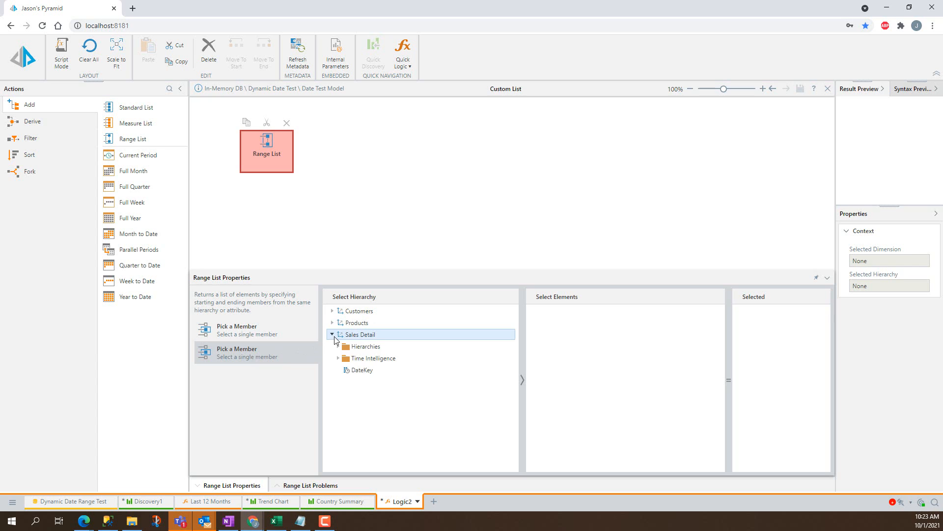
pyautogui.click(338, 358)
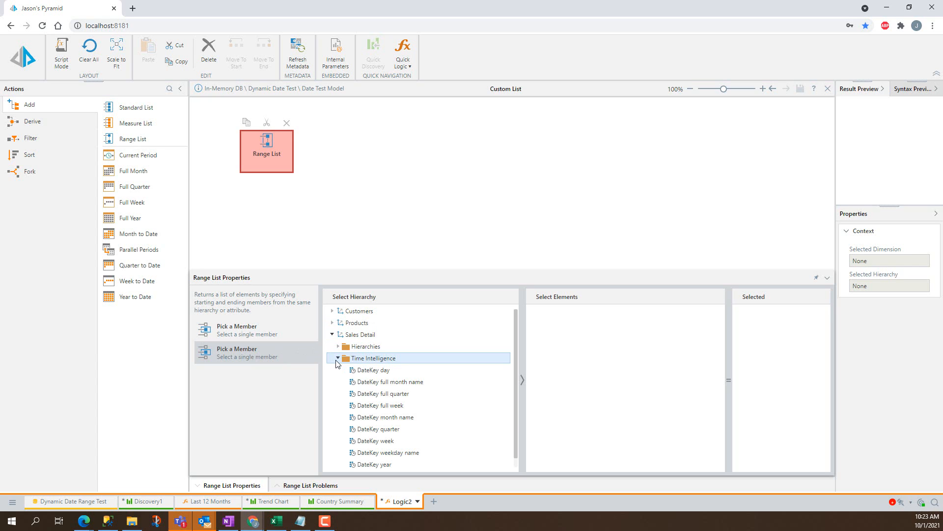
pyautogui.click(403, 382)
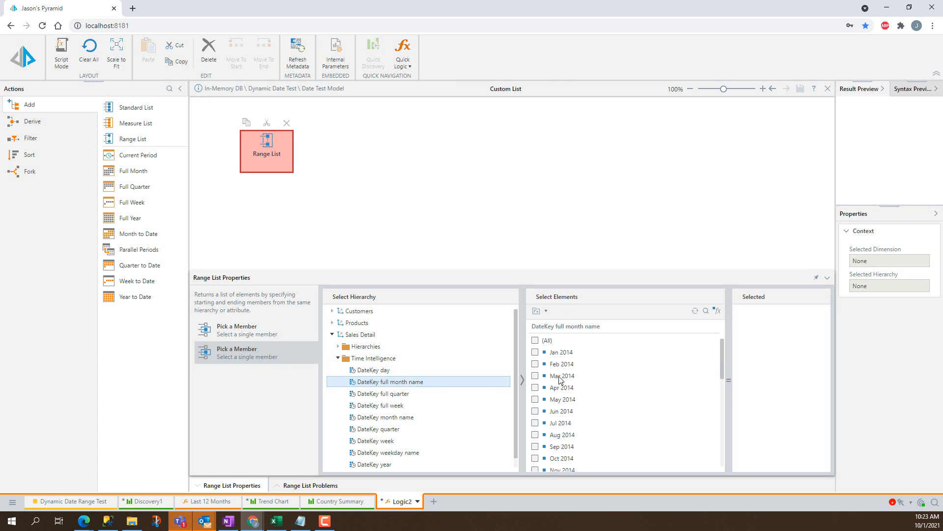
pyautogui.click(545, 311)
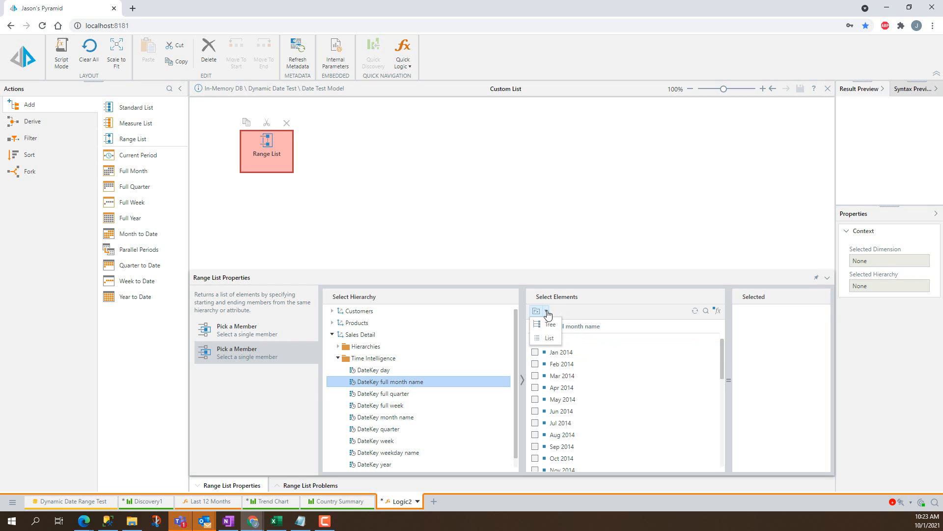
pyautogui.click(549, 339)
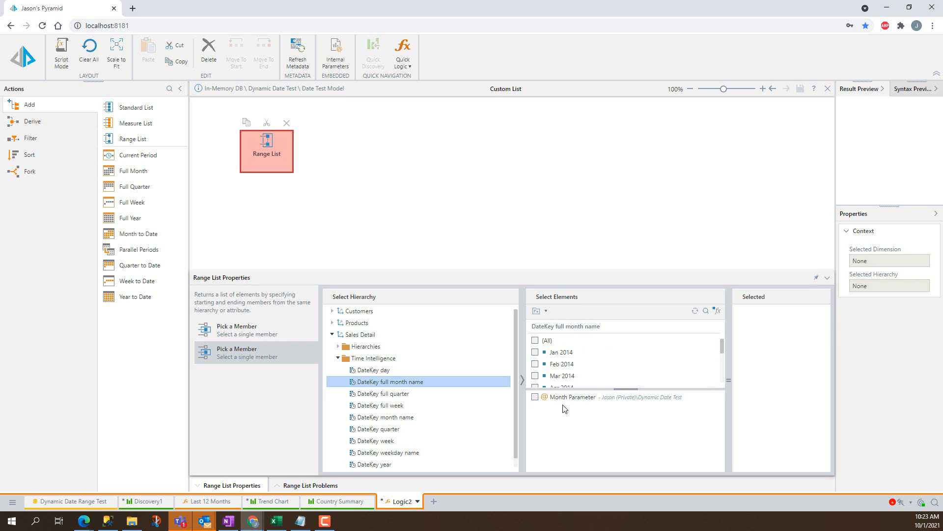
pyautogui.click(535, 398)
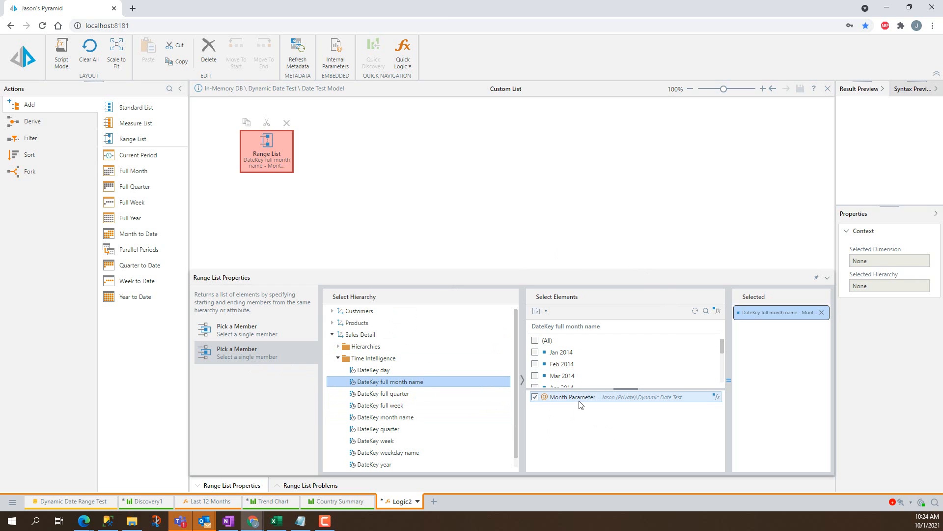
# For the Range List's first member, choose the DateKey full month name hierarchy and display its custom elements.
pyautogui.click(236, 329)
pyautogui.click(339, 333)
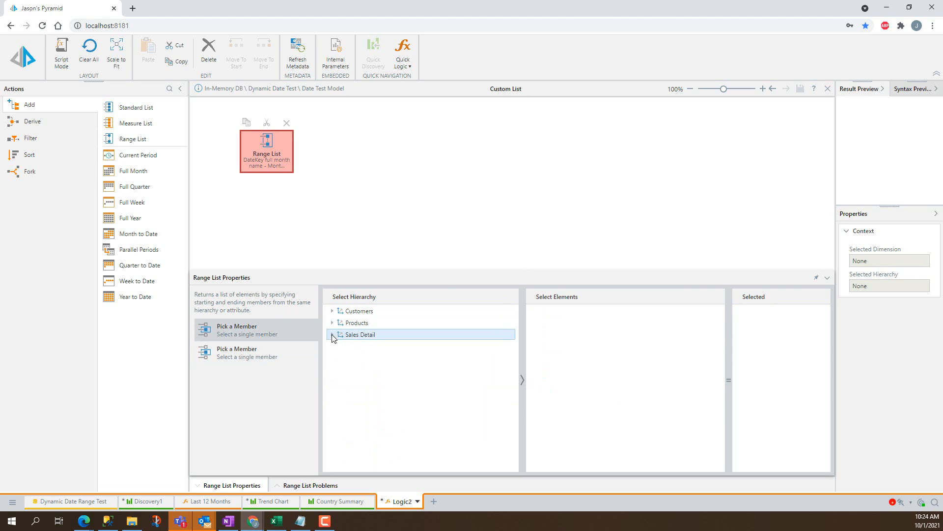
pyautogui.click(332, 335)
pyautogui.click(338, 357)
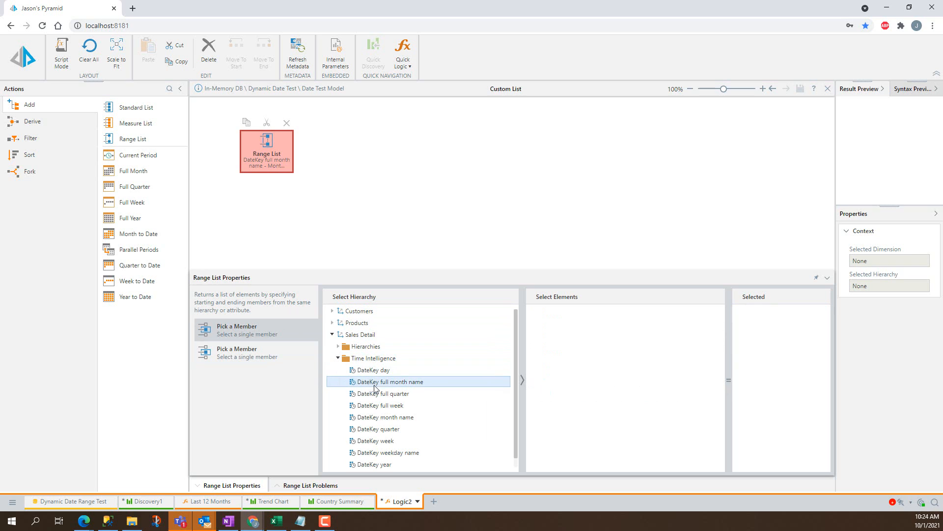
pyautogui.click(395, 383)
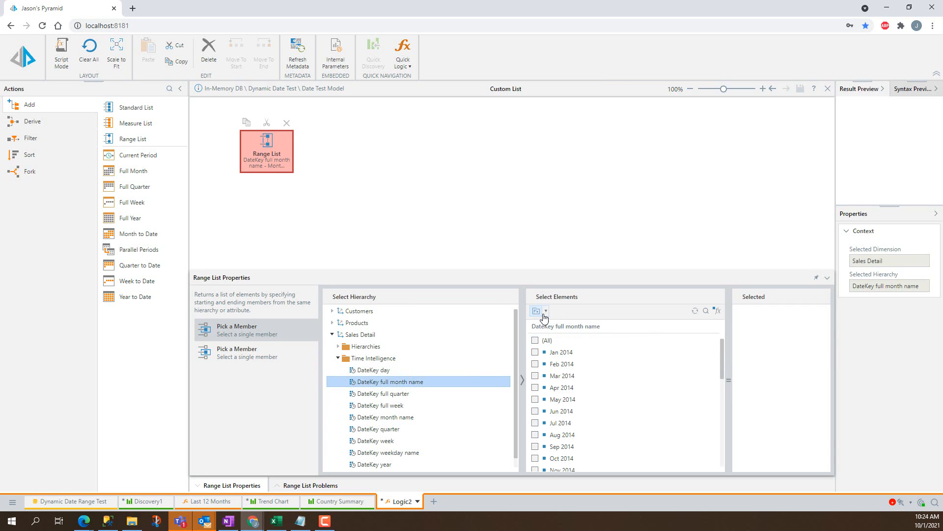
pyautogui.click(543, 316)
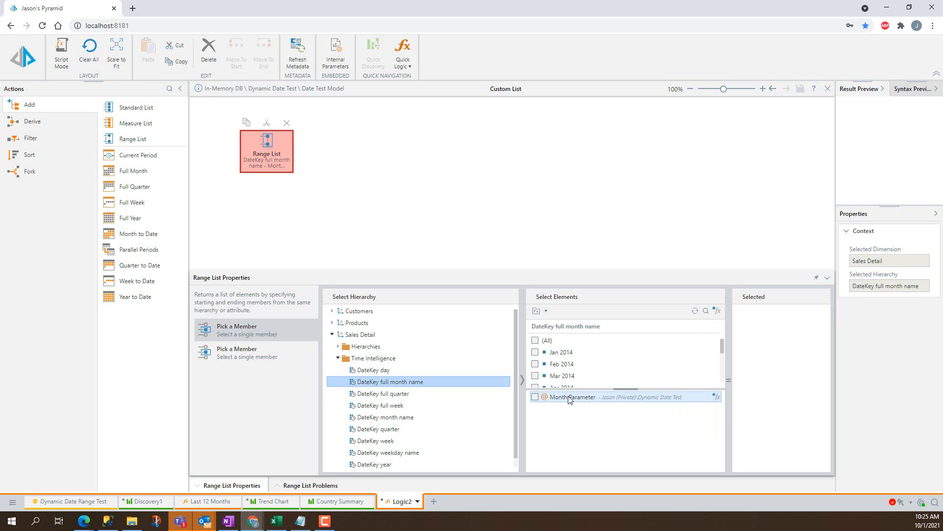
# Select Month Parameter with a Lag of 11 as the Range List's first member.
pyautogui.click(718, 398)
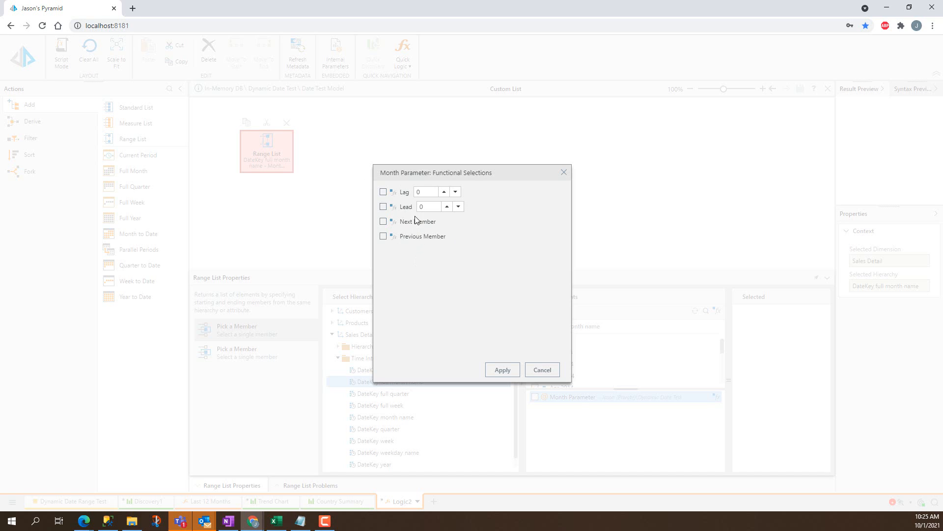
pyautogui.click(382, 192)
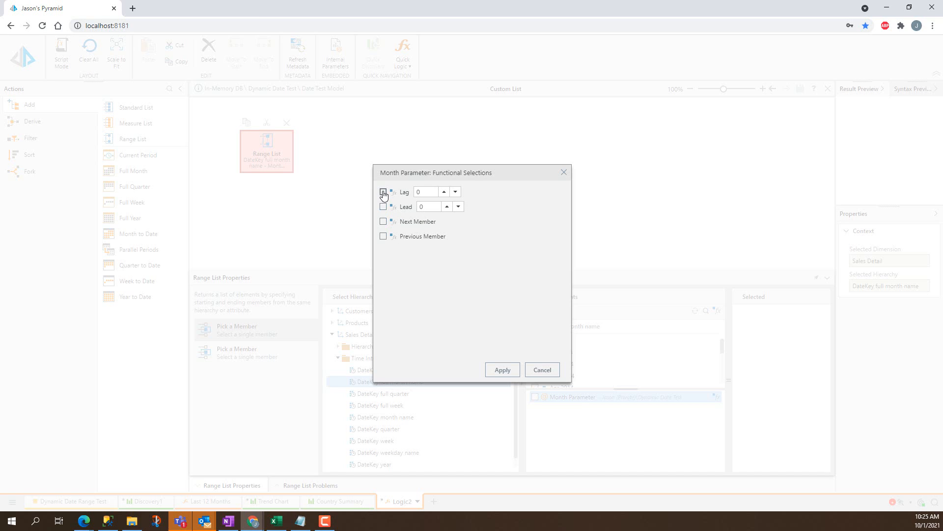
pyautogui.click(428, 192)
pyautogui.write('11')
pyautogui.rightClick(496, 373)
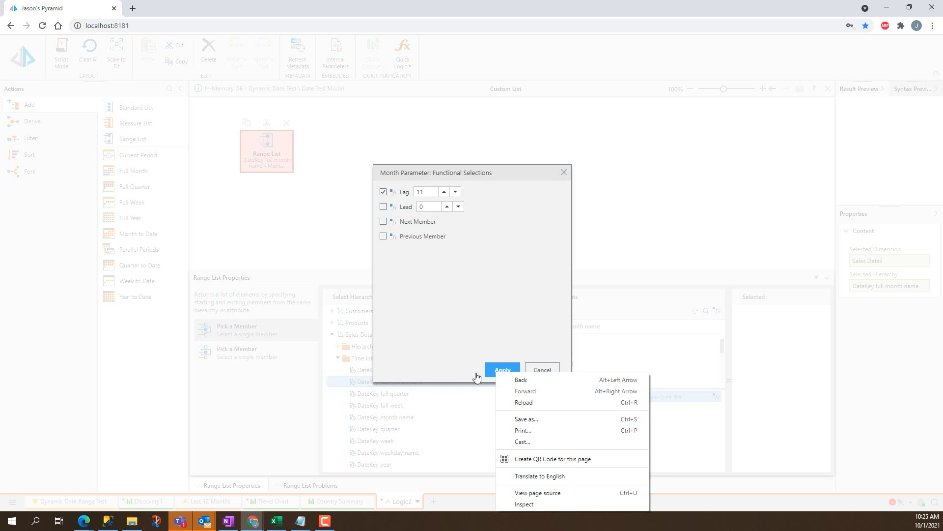
pyautogui.click(496, 367)
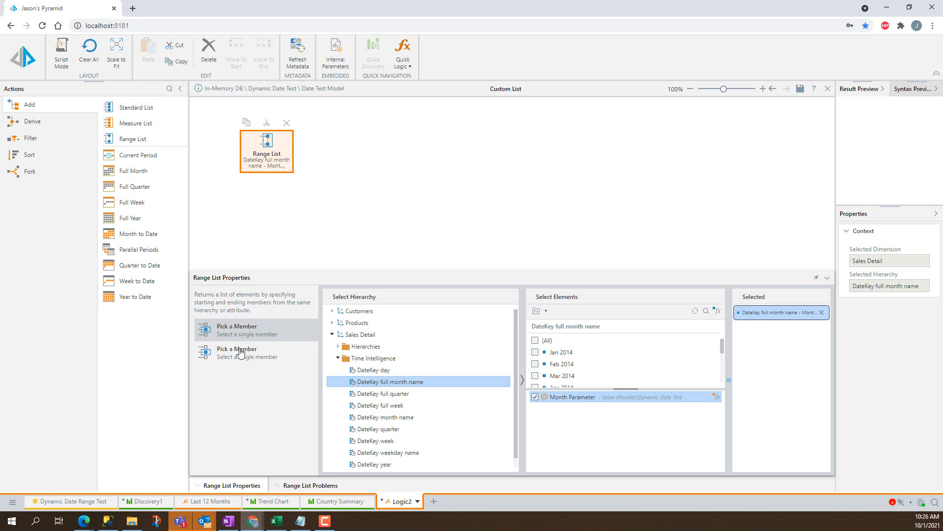
# Examine the generated range expression in the syntax preview and check the list's result preview.
pyautogui.click(31, 57)
pyautogui.click(907, 88)
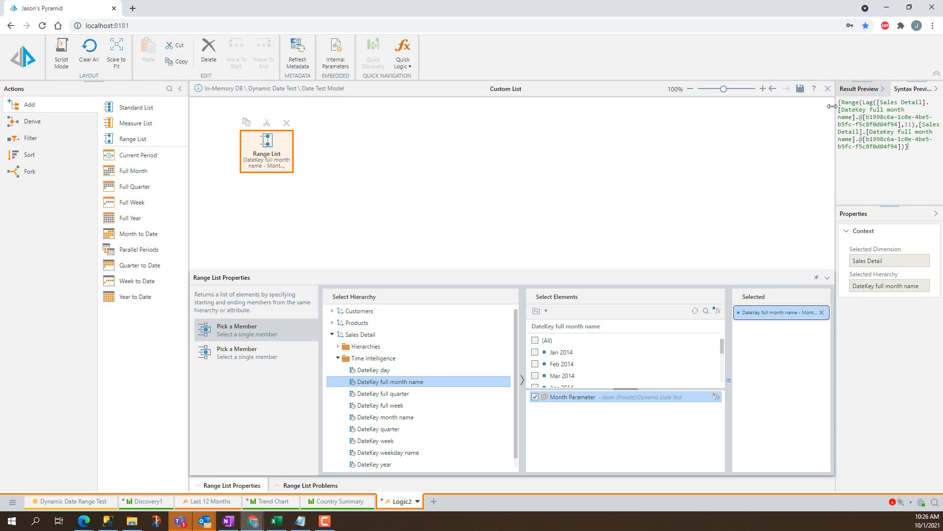
pyautogui.moveTo(838, 101); pyautogui.dragTo(919, 161)
pyautogui.click(917, 156)
pyautogui.moveTo(851, 102); pyautogui.dragTo(915, 129)
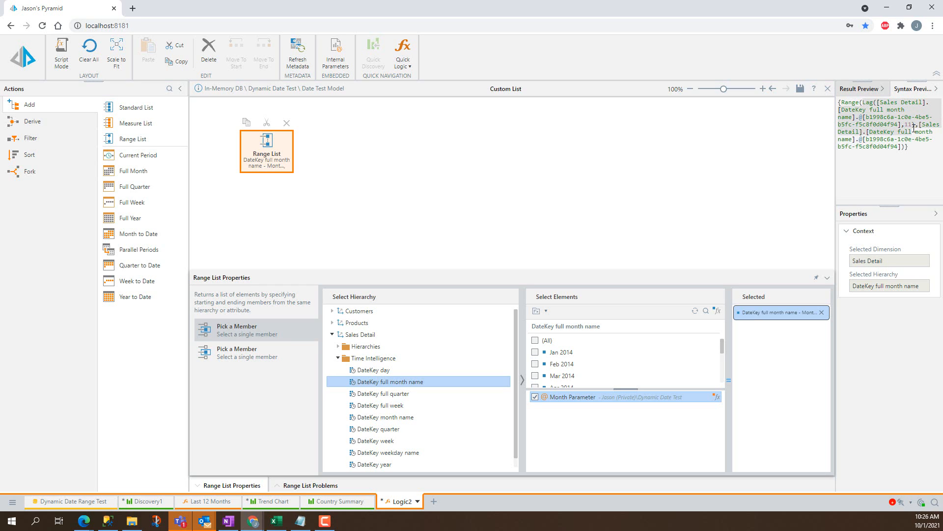
pyautogui.click(871, 141)
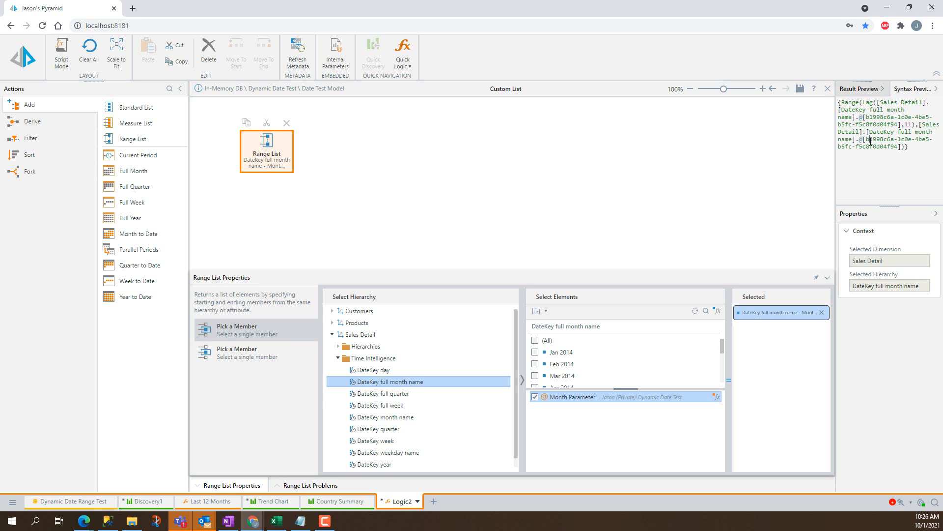
pyautogui.click(855, 89)
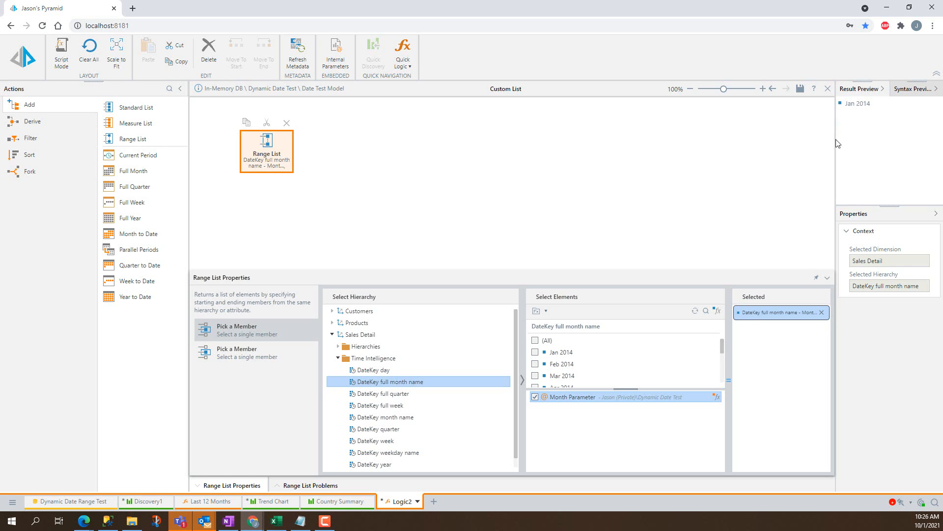
# Save the custom list as "Rolling 12 Months" in the Dynamic Date Test folder and return to the Trend Chart.
pyautogui.click(799, 89)
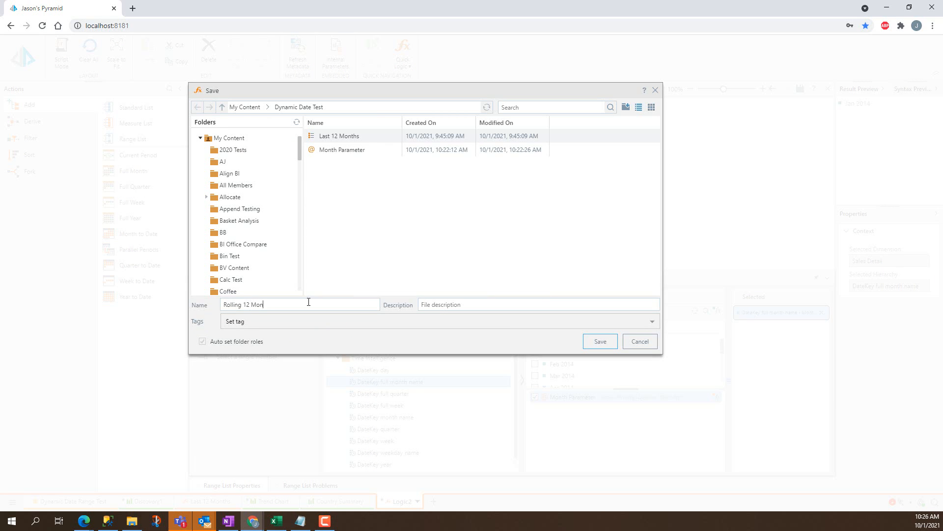
pyautogui.press('Return')
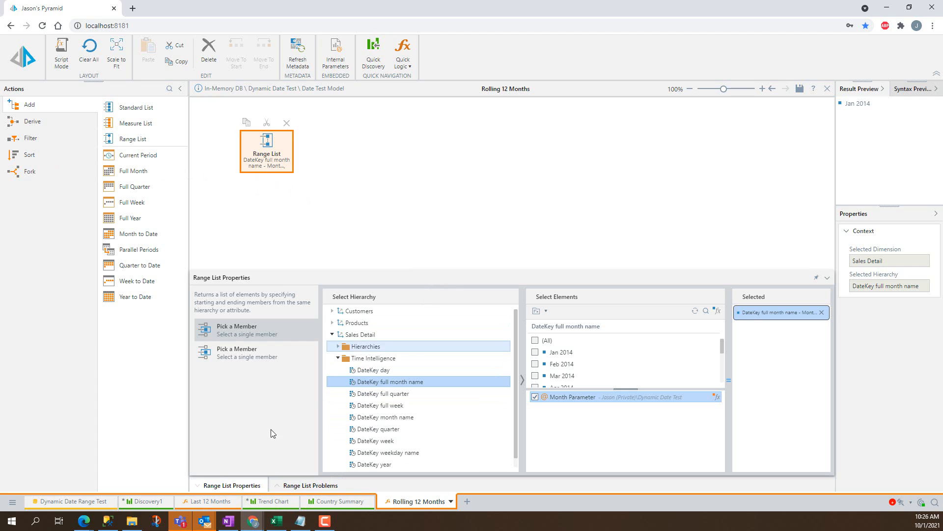
pyautogui.click(273, 503)
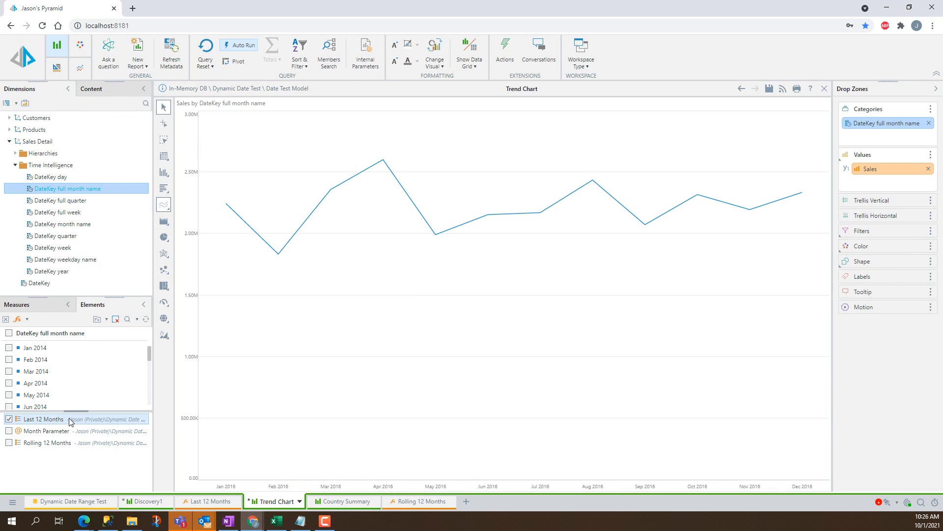
# Replace the Last 12 Months list with Rolling 12 Months in the Trend Chart and set Month Parameter to Apr 2016.
pyautogui.click(9, 419)
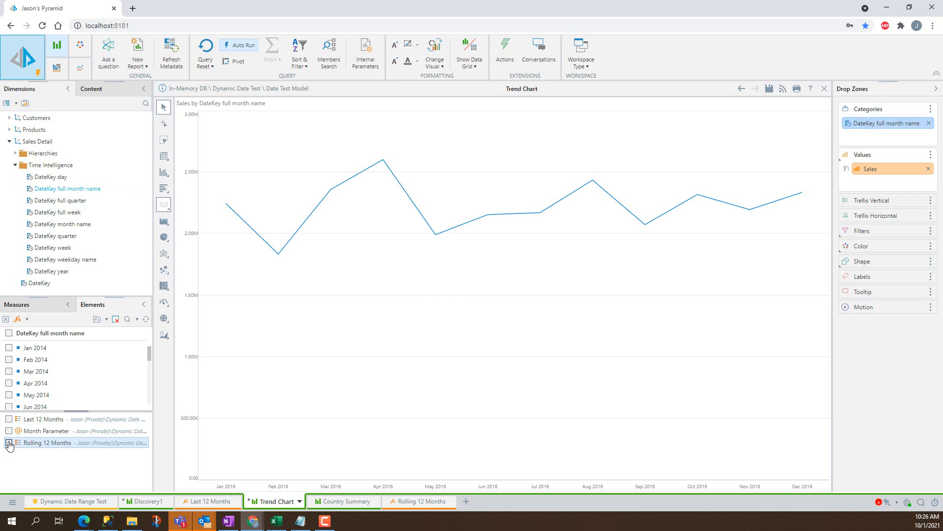
pyautogui.click(9, 442)
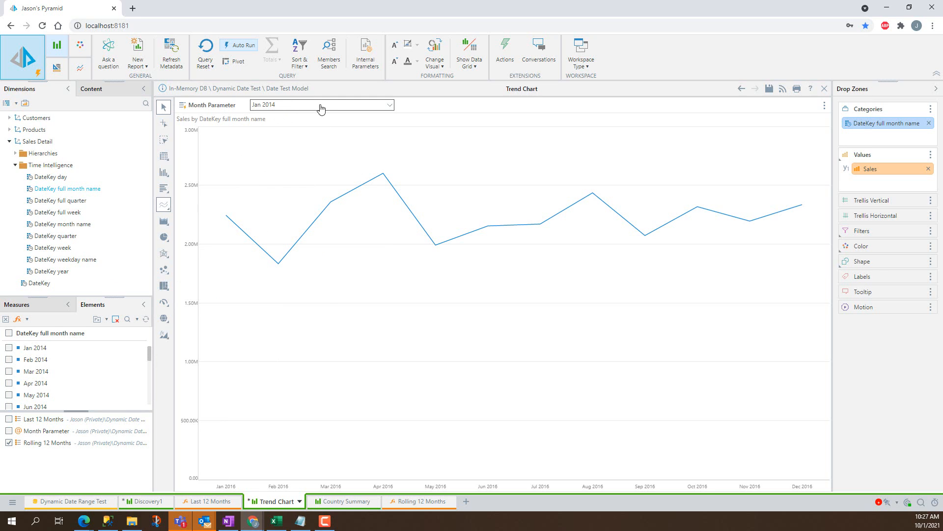
pyautogui.click(391, 110)
pyautogui.moveTo(412, 139); pyautogui.dragTo(415, 269)
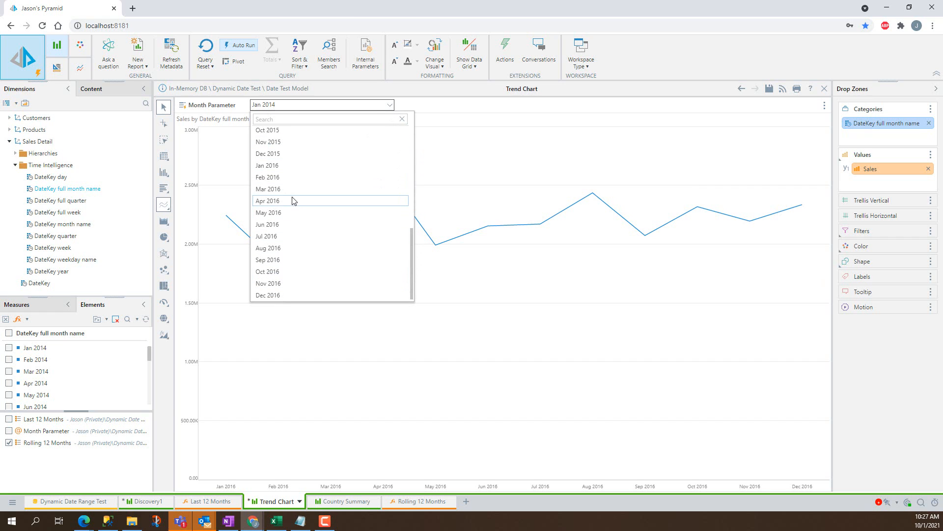
pyautogui.click(278, 201)
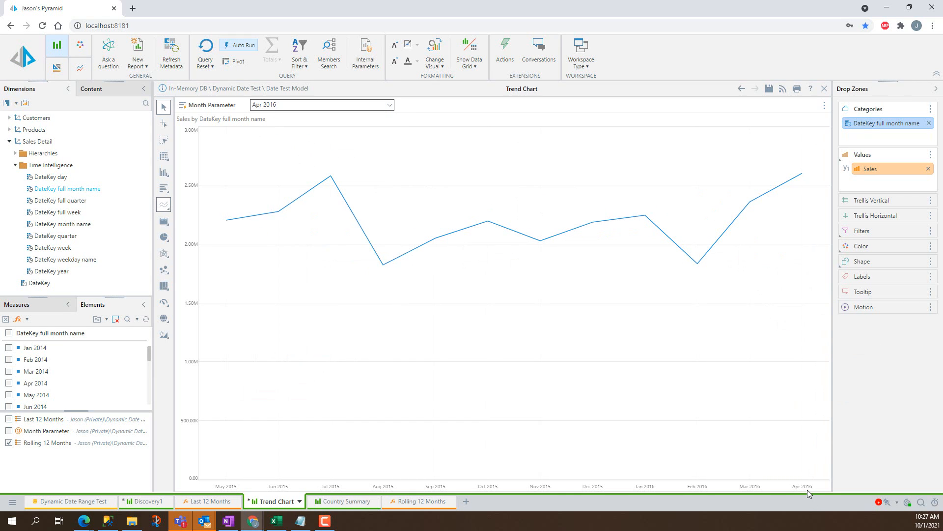
# Test the rolling range by switching Month Parameter to Oct 2016, Mar 2016 and back to Oct 2016.
pyautogui.moveTo(802, 176)
pyautogui.click(294, 104)
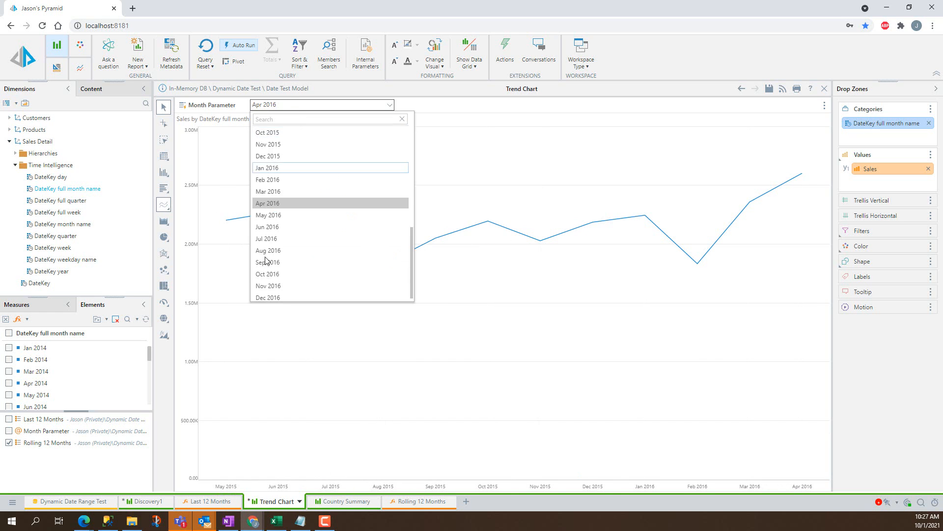
pyautogui.click(282, 274)
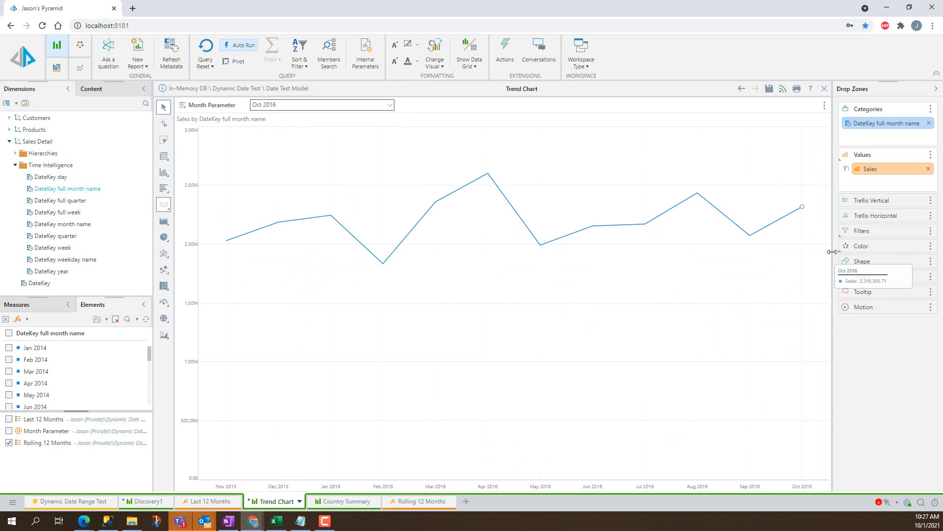
pyautogui.click(302, 109)
pyautogui.click(289, 192)
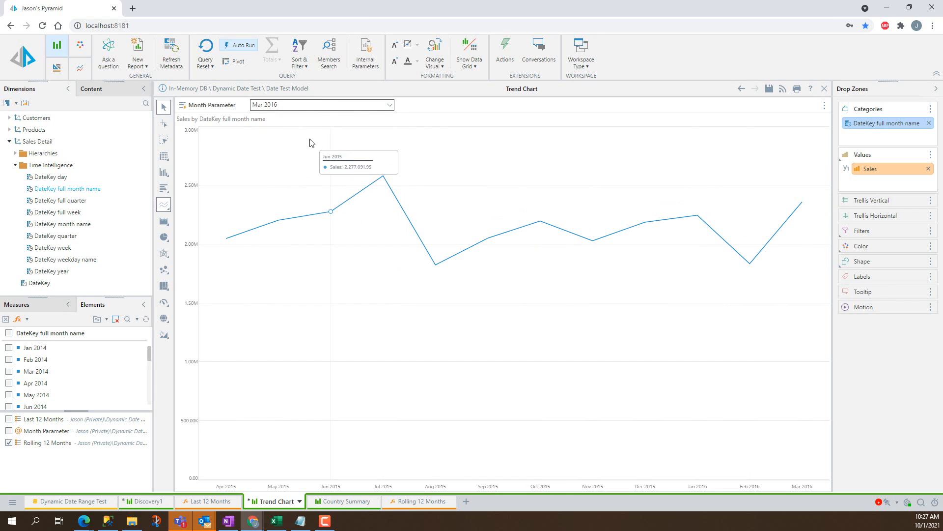
pyautogui.click(323, 108)
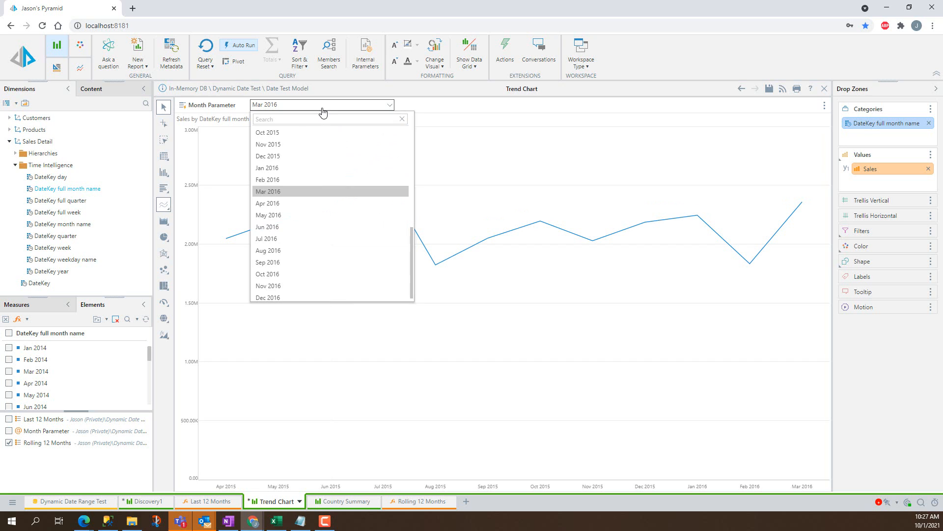
pyautogui.click(275, 274)
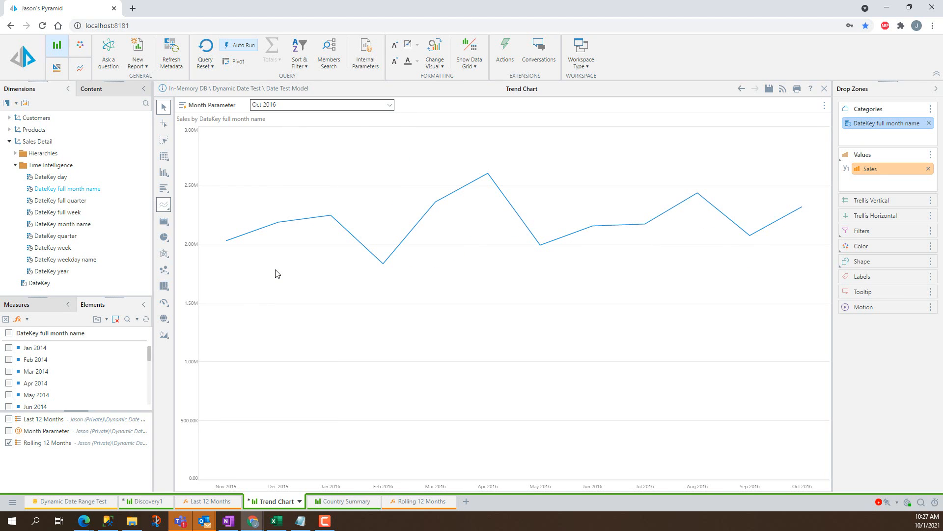
# Look through the Create Formula options available for the Rolling 12 Months list.
pyautogui.rightClick(44, 446)
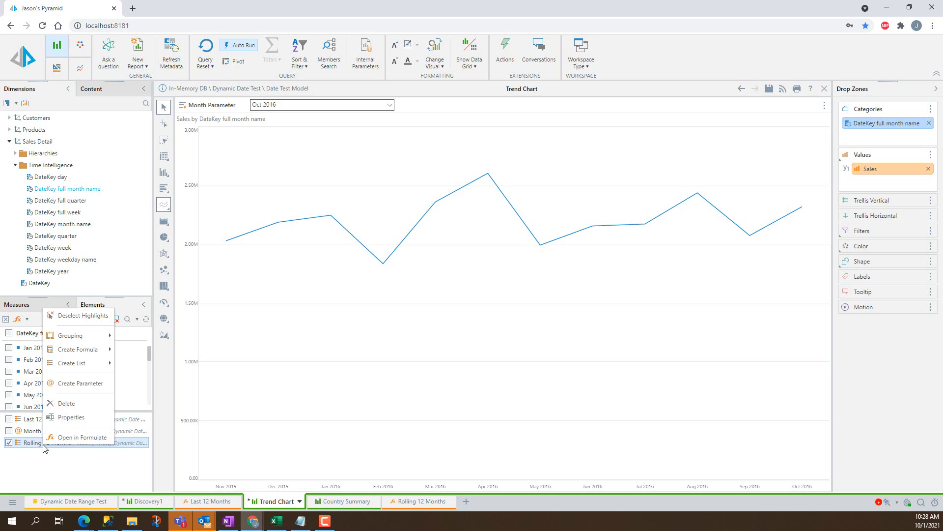
pyautogui.moveTo(93, 352)
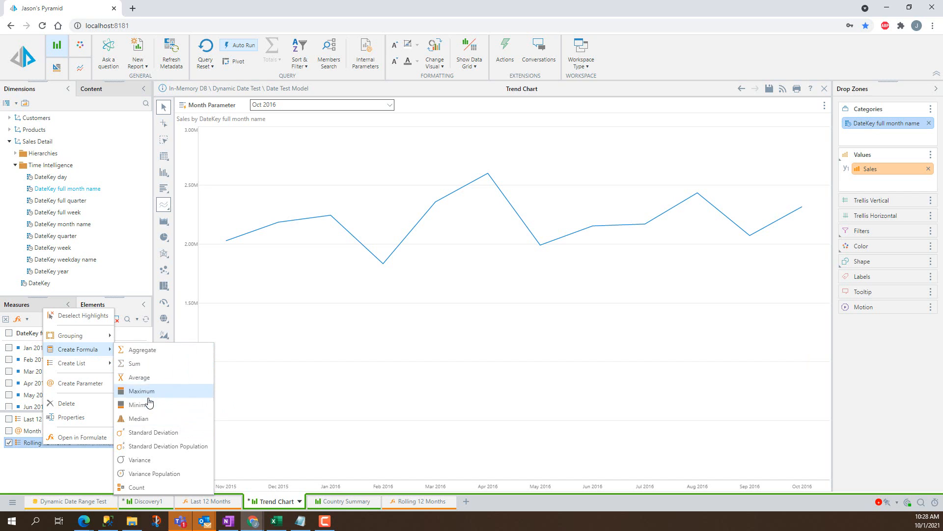
pyautogui.click(36, 481)
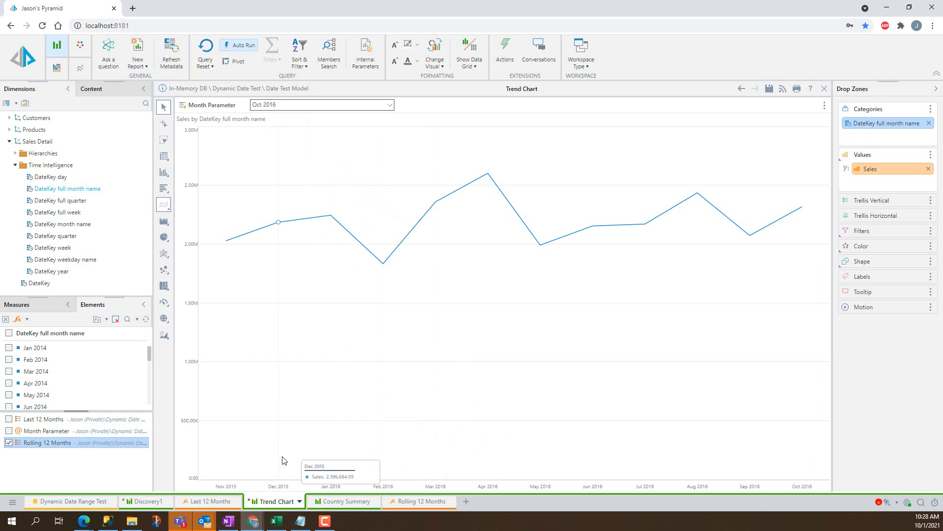
# Review the Rolling 12 Months range list definition and return to the Trend Chart.
pyautogui.click(403, 503)
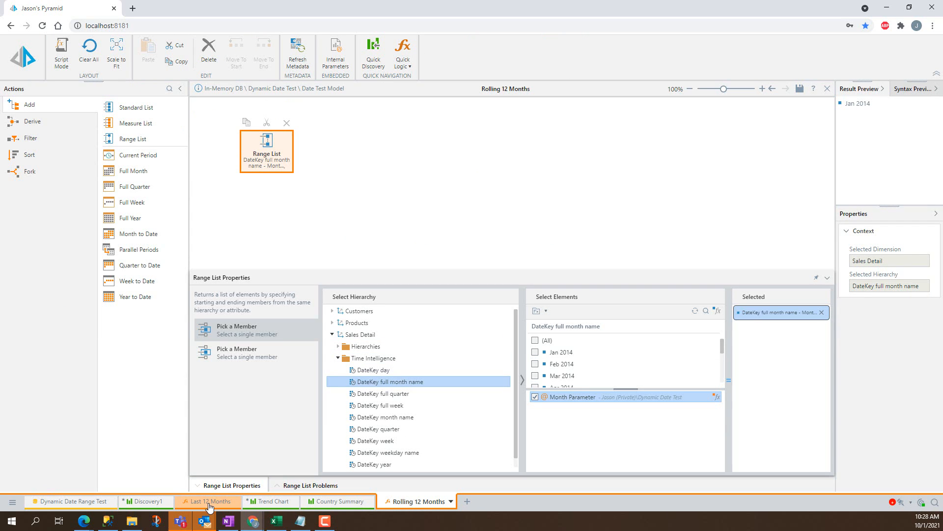
pyautogui.click(268, 502)
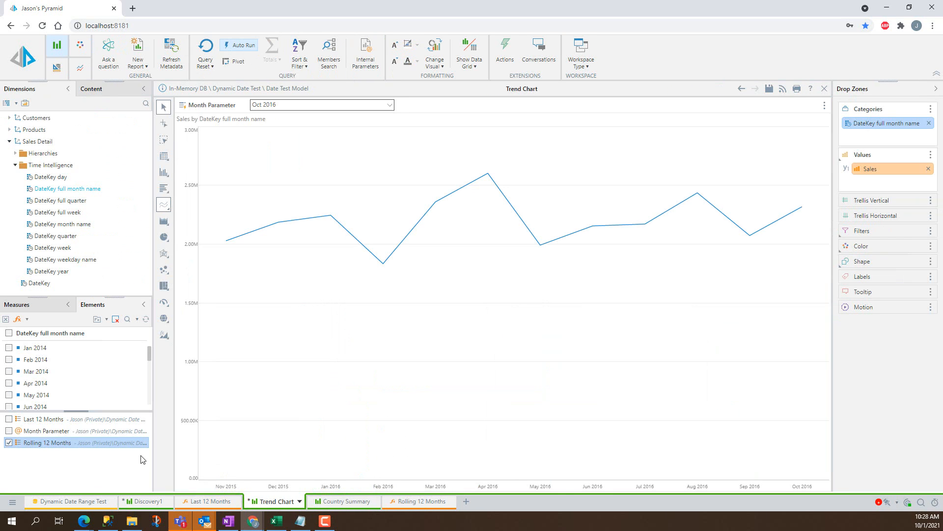
pyautogui.click(431, 502)
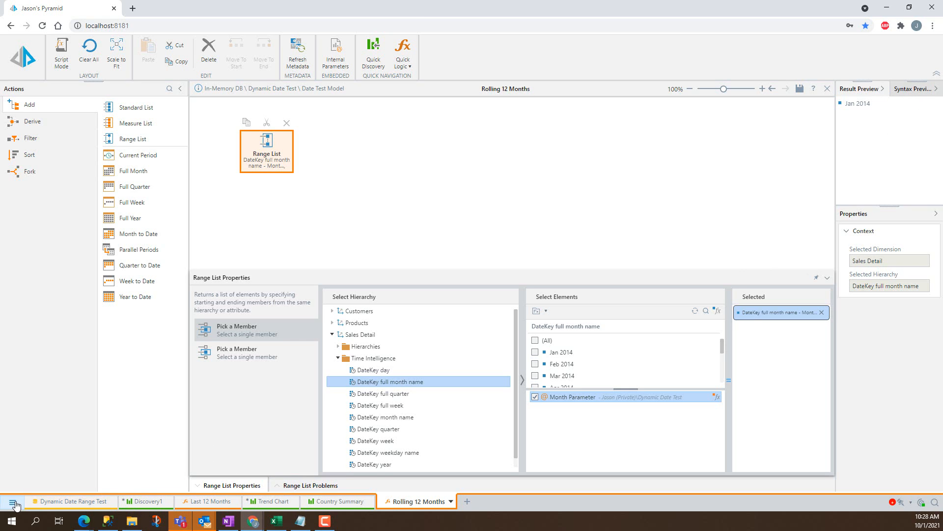
pyautogui.click(273, 502)
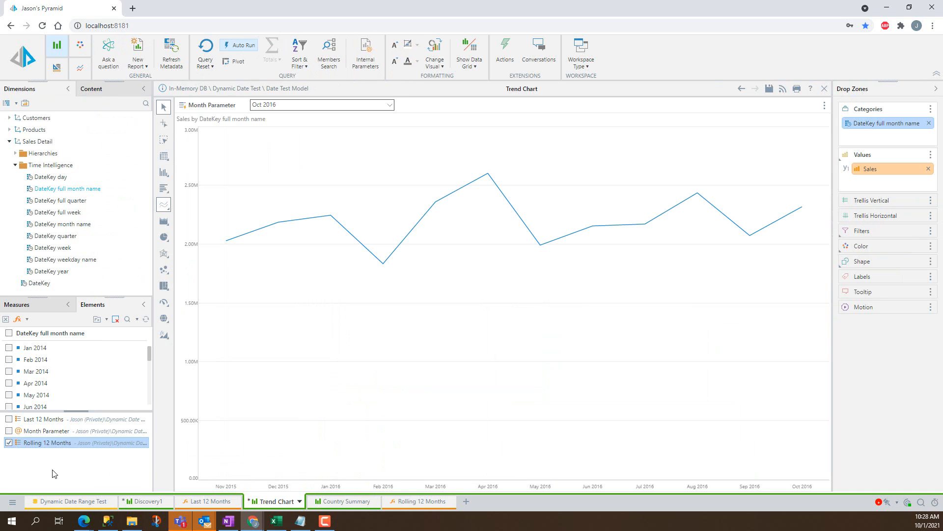
# Open Month Parameter in Formulate and set its default value to Last.
pyautogui.rightClick(46, 432)
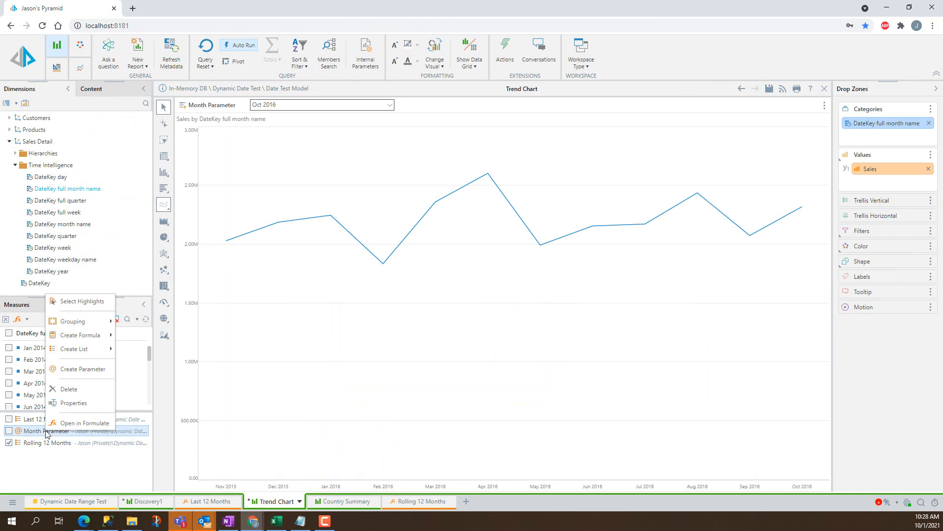
pyautogui.click(85, 423)
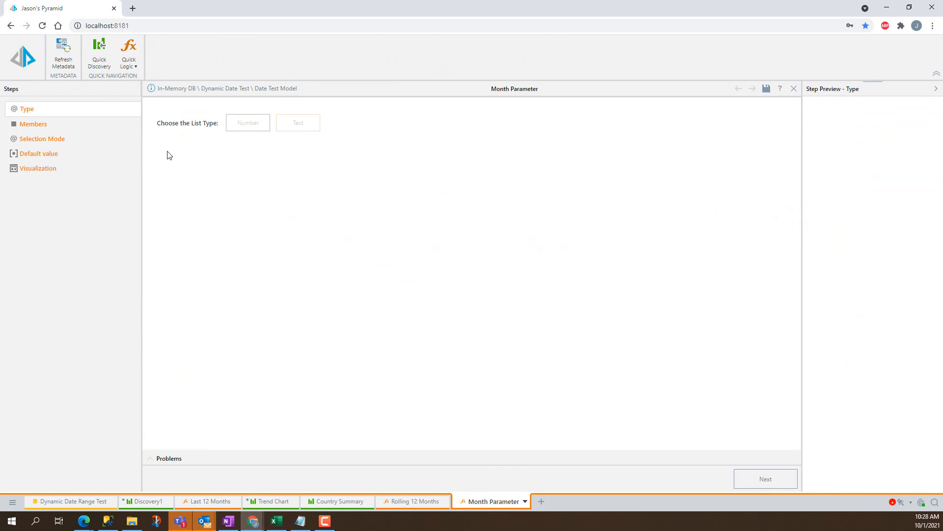
pyautogui.click(40, 154)
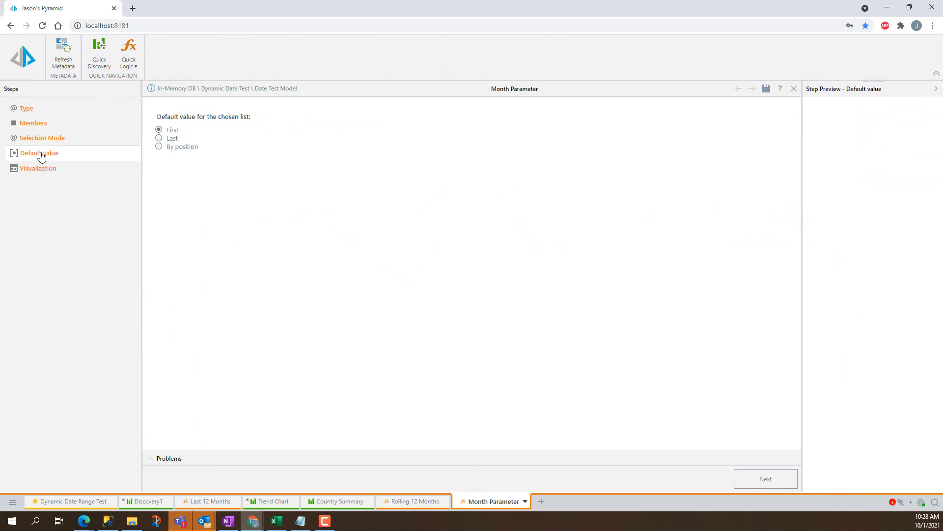
pyautogui.click(159, 139)
# Check the Rolling 12 Months result preview against the Month Parameter's default value, and return to the Trend Chart.
pyautogui.click(405, 502)
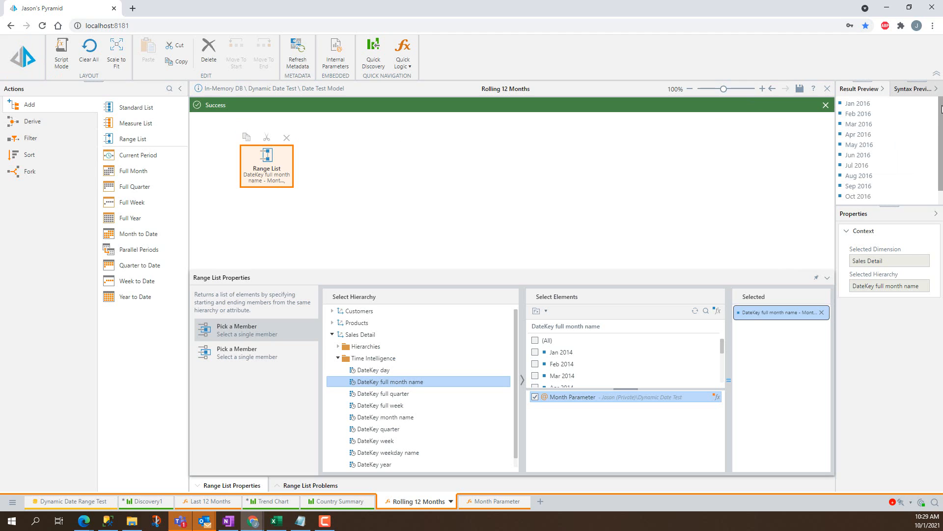
pyautogui.moveTo(942, 109); pyautogui.dragTo(939, 192)
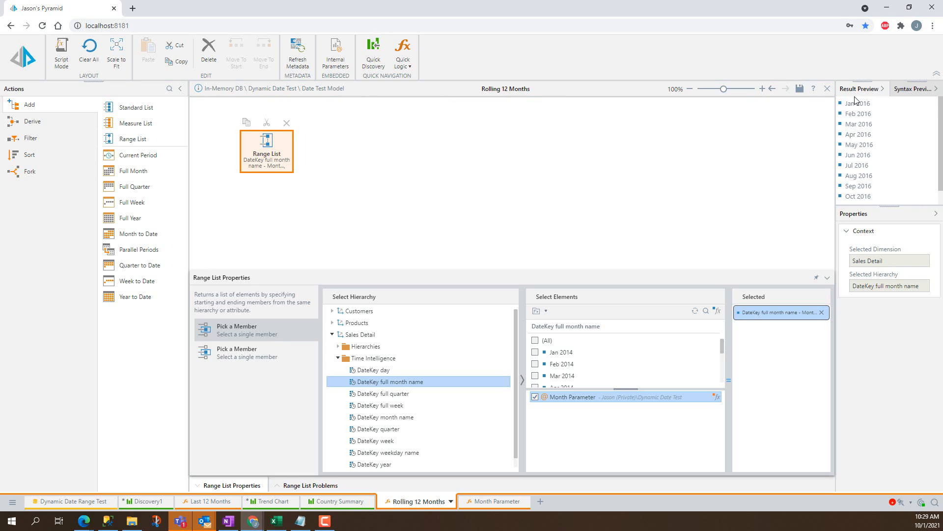
pyautogui.scroll(1, 864, 138)
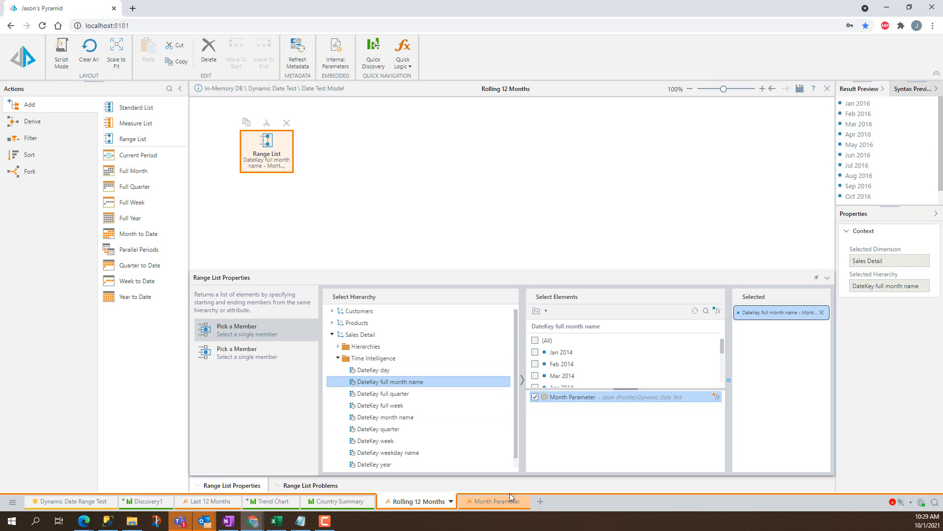
pyautogui.click(500, 501)
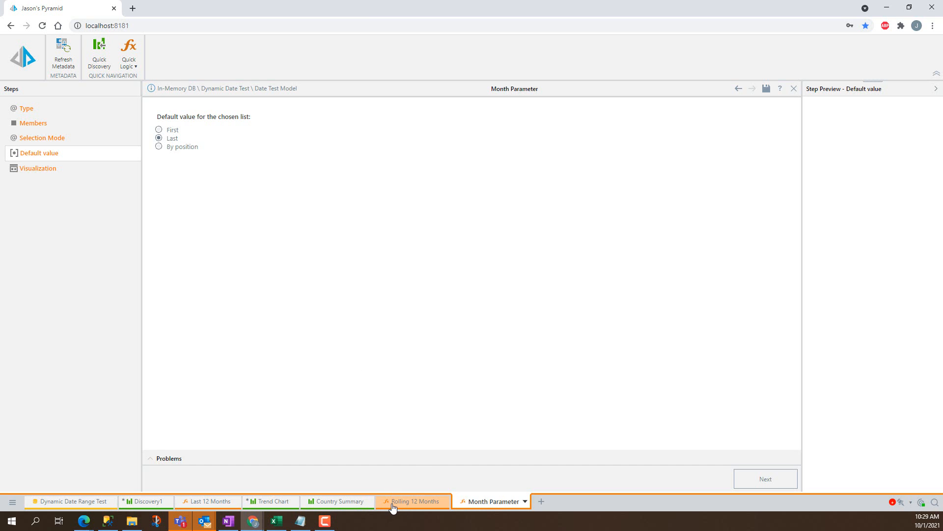
pyautogui.click(267, 506)
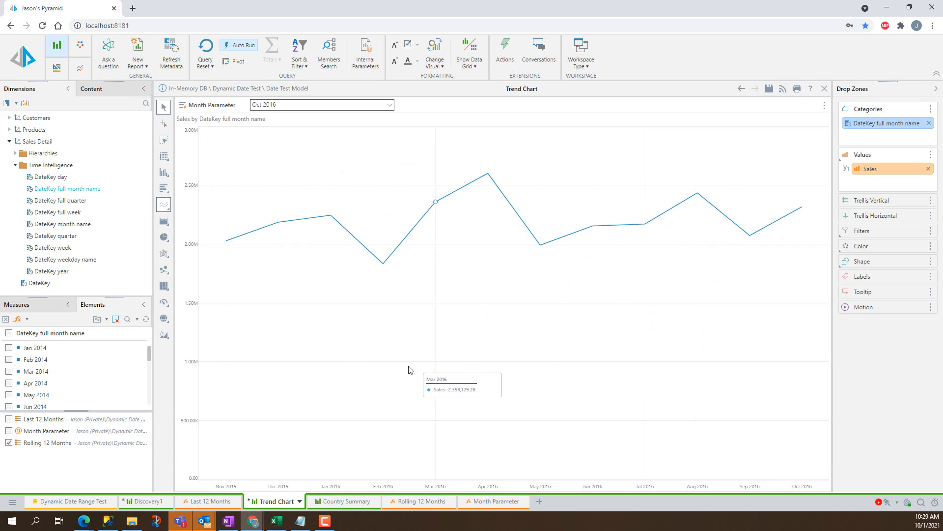